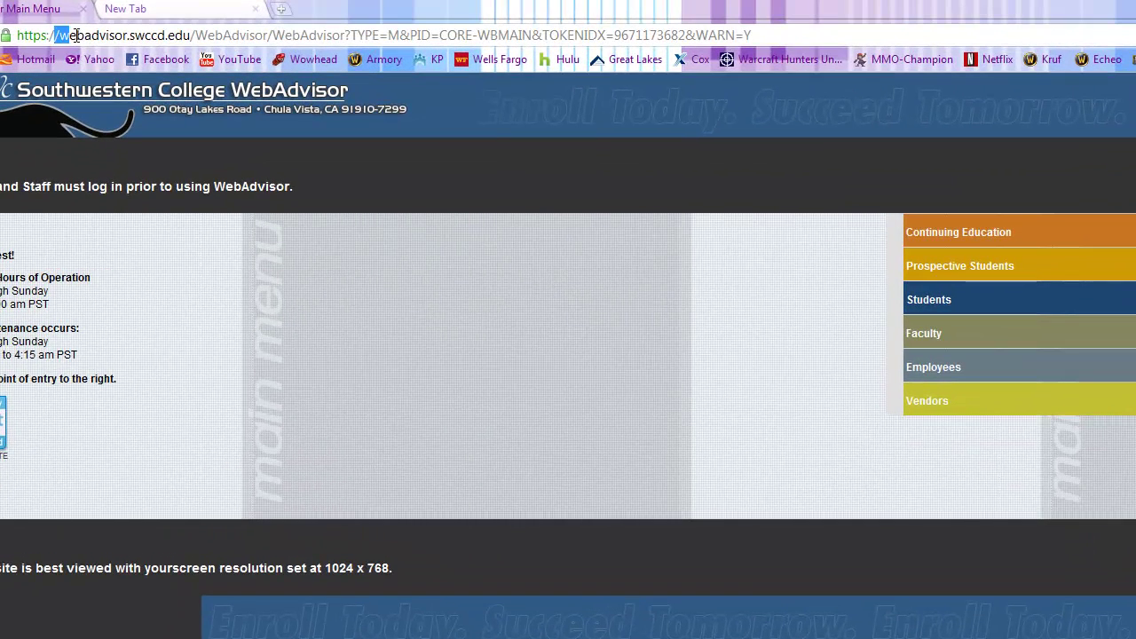
Step: Open the WebAdvisor log-in page from the Southwestern College main menu
{"action": "left_click_drag", "start_coordinate": [62, 36], "coordinate": [198, 36]}
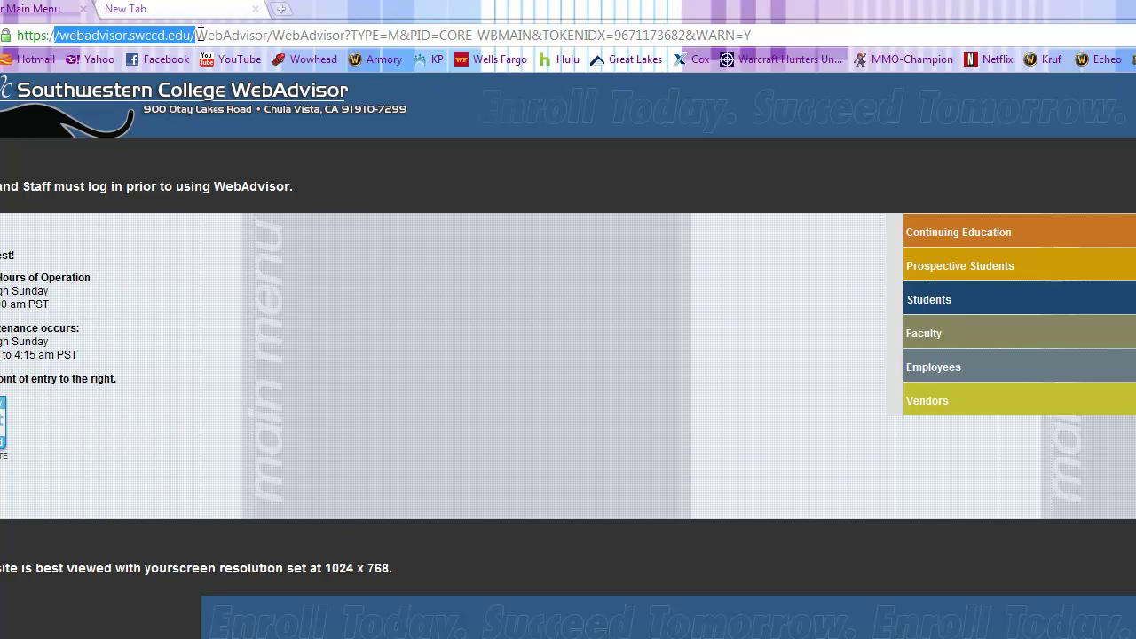
{"action": "left_click", "coordinate": [543, 206]}
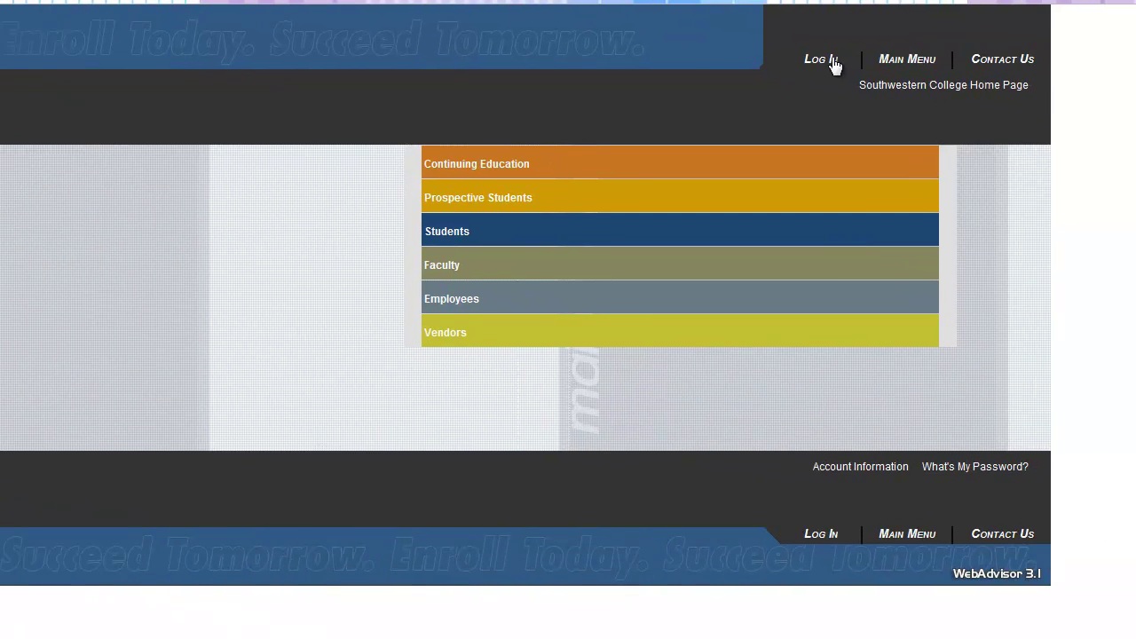
{"action": "left_click", "coordinate": [833, 61]}
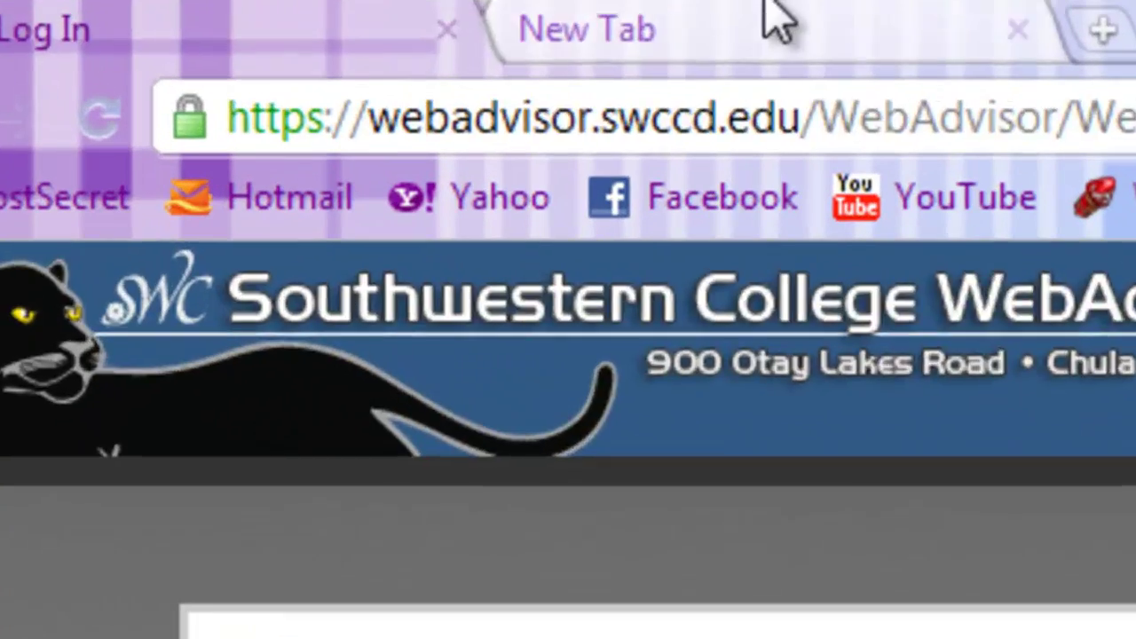
Step: Open the search and register for classes form from the student registration options
{"action": "left_click", "coordinate": [512, 11]}
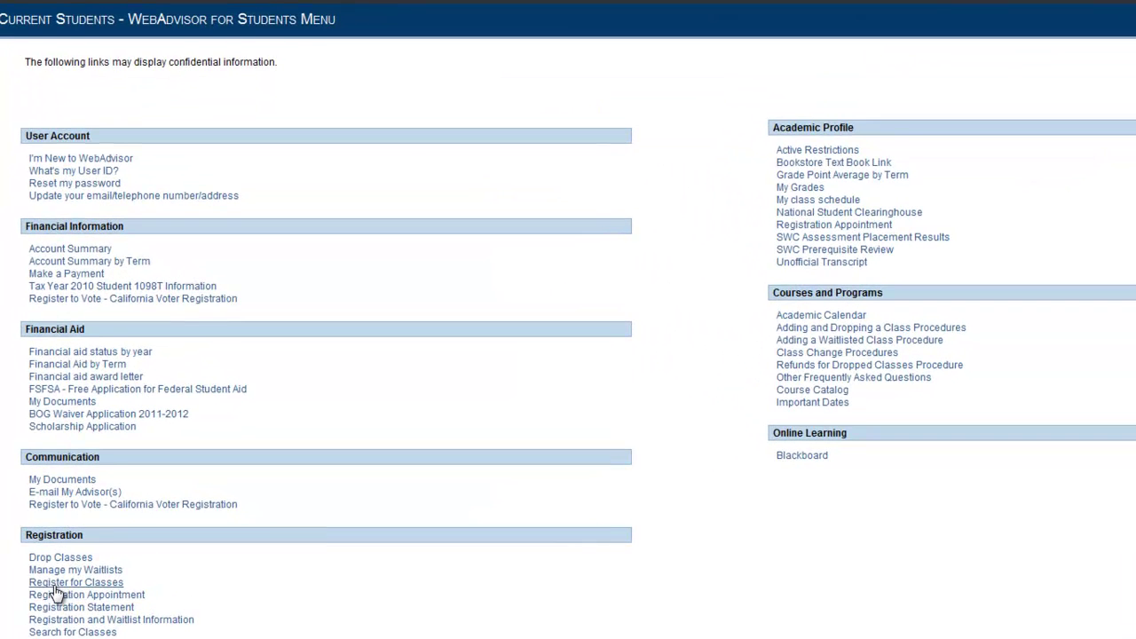
{"action": "left_click", "coordinate": [56, 583]}
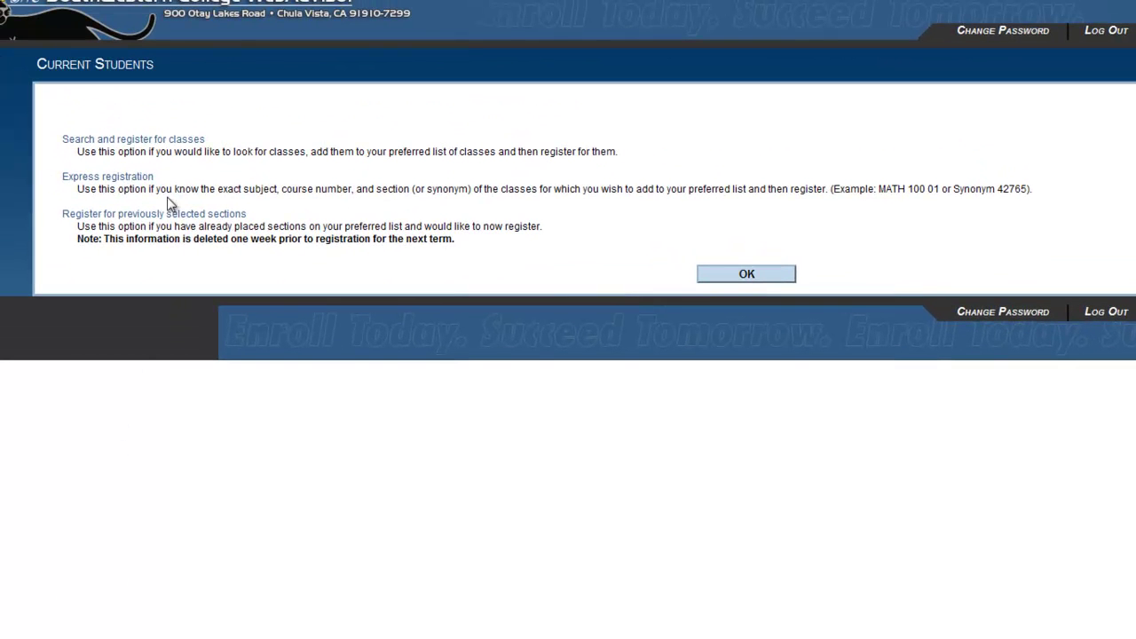
{"action": "left_click", "coordinate": [182, 140]}
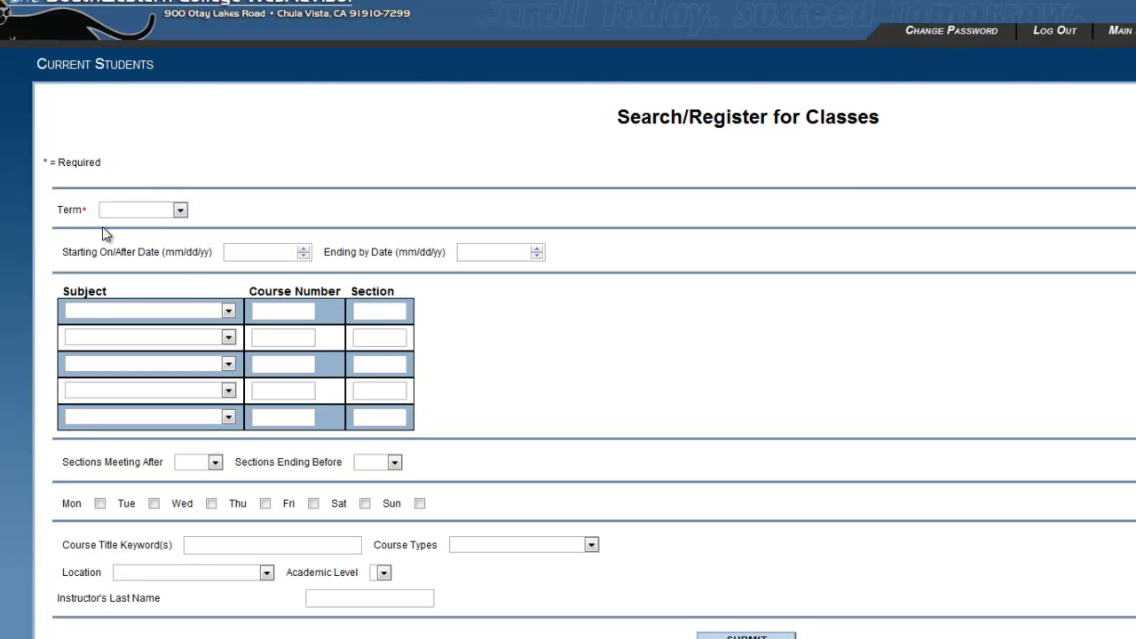
Step: Set the term to Fall 2011 and enter English with course number 114 as the first class to find
{"action": "left_click", "coordinate": [127, 211]}
{"action": "left_click", "coordinate": [129, 266]}
{"action": "left_click", "coordinate": [144, 308]}
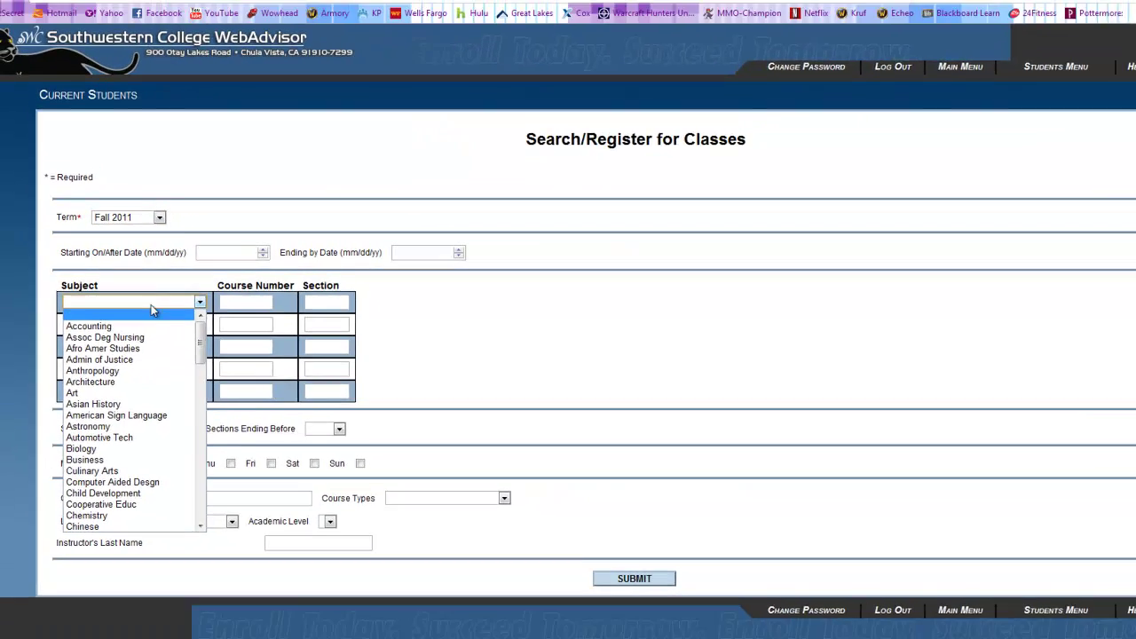
{"action": "scroll", "coordinate": [158, 463], "scroll_direction": "down", "scroll_amount": 10}
{"action": "left_click", "coordinate": [130, 388]}
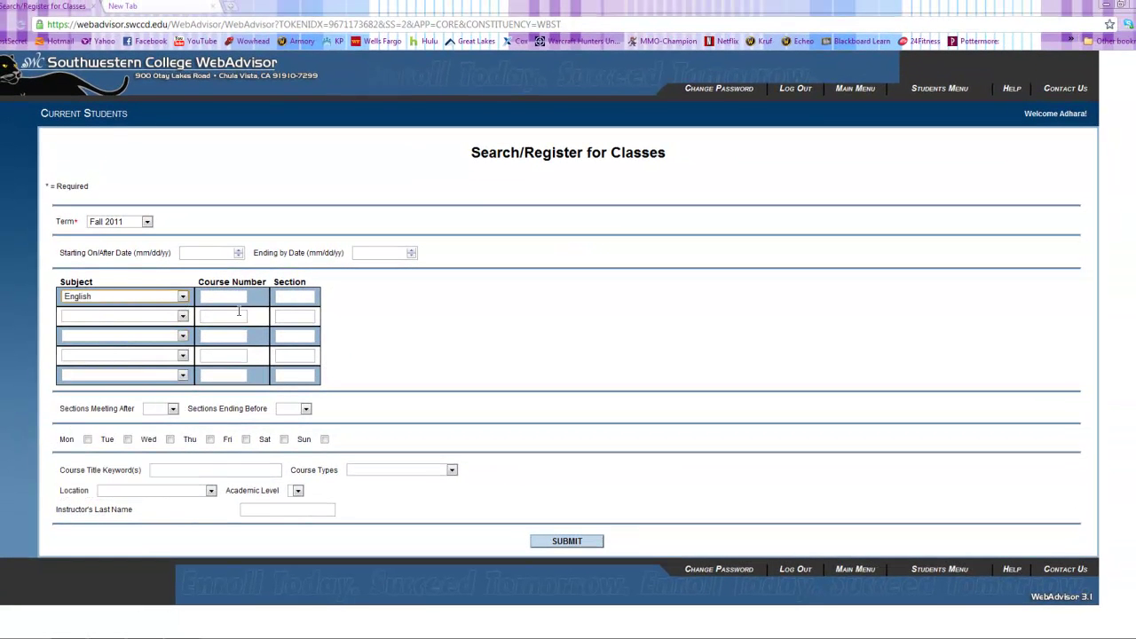
{"action": "left_click", "coordinate": [231, 296]}
{"action": "type", "text": "114"}
Step: Add Math with course number 70 as the second class in the search form
{"action": "left_click", "coordinate": [183, 316]}
{"action": "scroll", "coordinate": [149, 407], "scroll_direction": "down", "scroll_amount": 6}
{"action": "scroll", "coordinate": [148, 408], "scroll_direction": "down", "scroll_amount": 8}
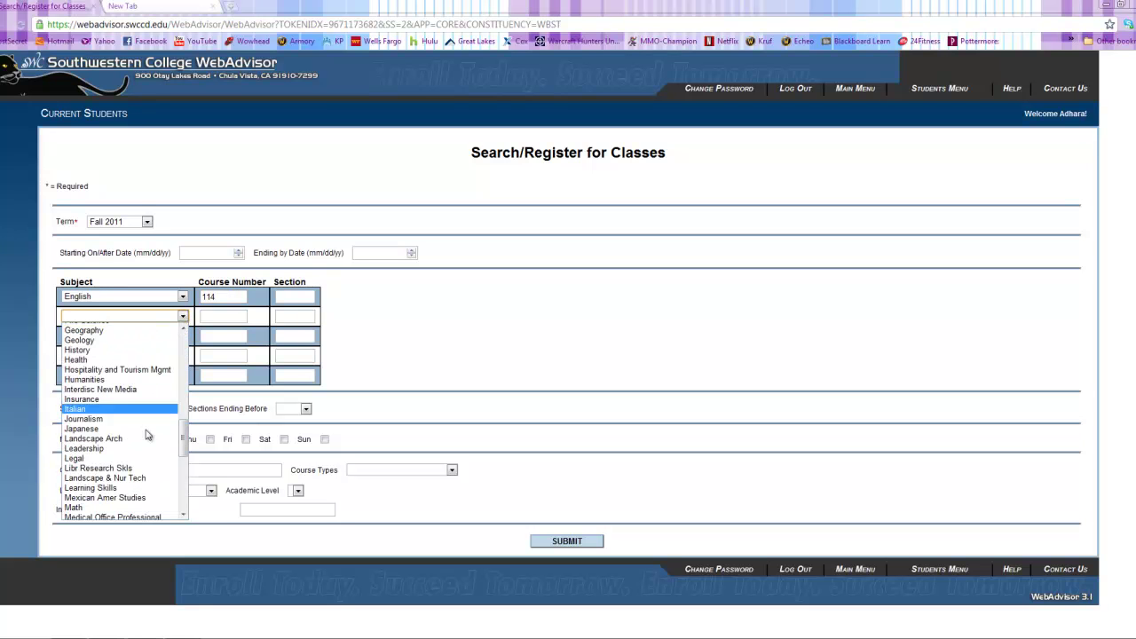
{"action": "left_click", "coordinate": [125, 507]}
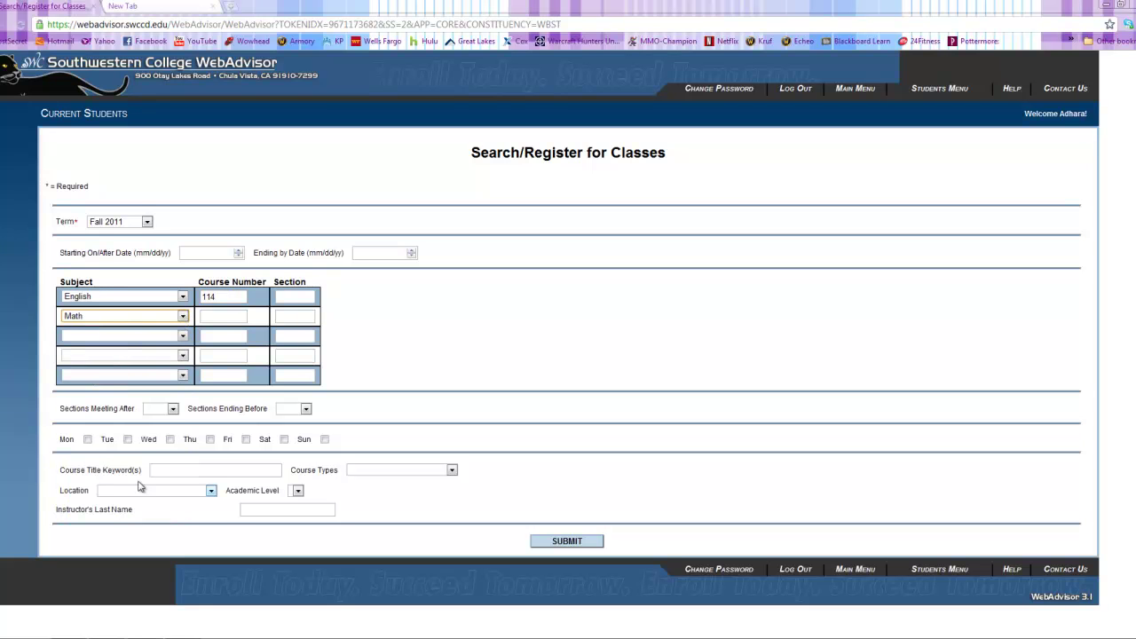
{"action": "left_click", "coordinate": [219, 313]}
{"action": "type", "text": "70"}
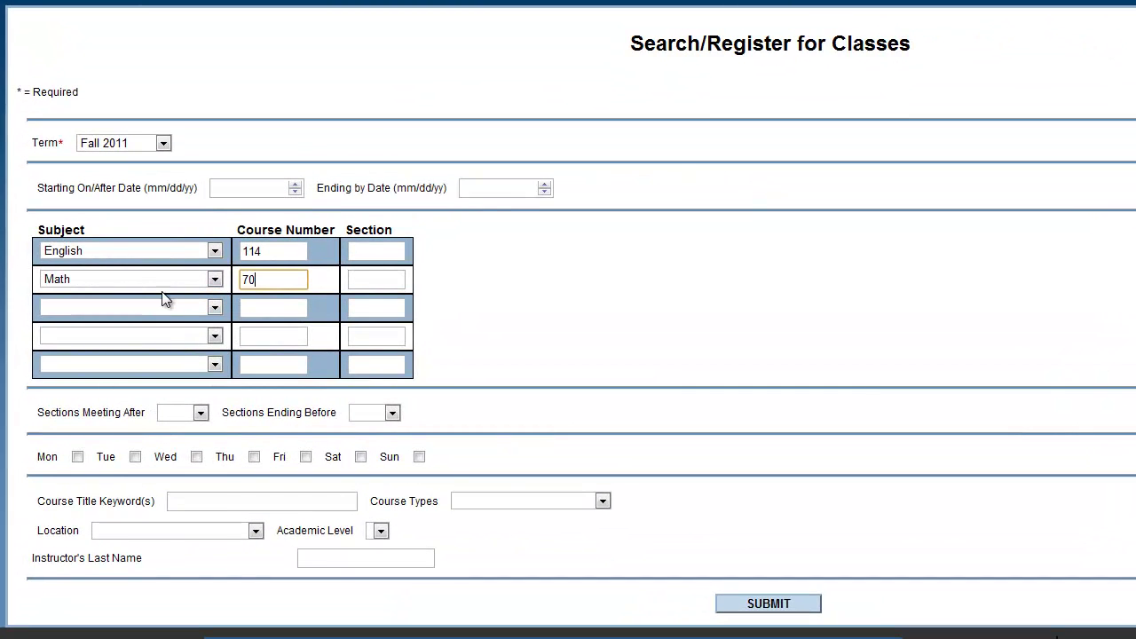
Step: Add Reading with course number 158 as the third class in the search form
{"action": "left_click", "coordinate": [163, 300]}
{"action": "scroll", "coordinate": [147, 427], "scroll_direction": "down", "scroll_amount": 20}
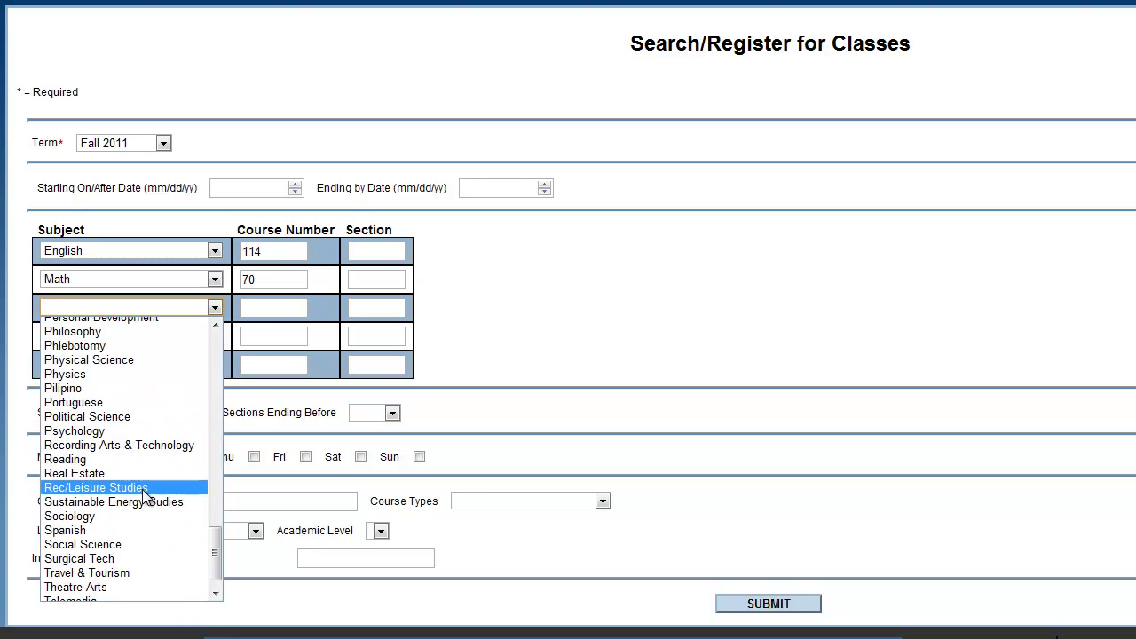
{"action": "left_click", "coordinate": [141, 460]}
{"action": "type", "text": "158"}
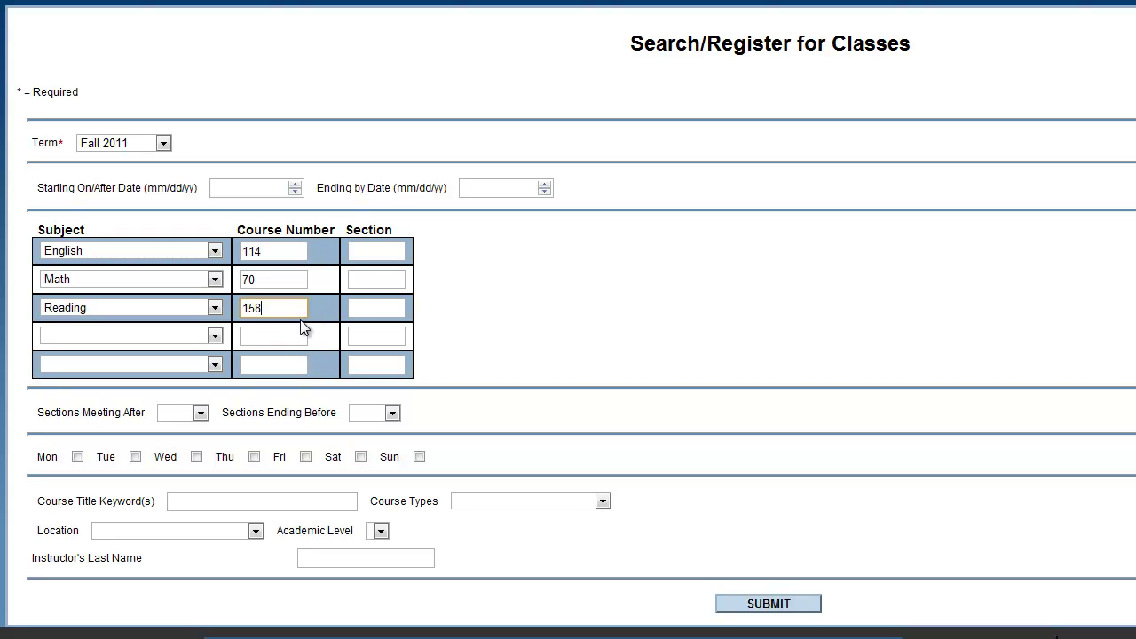
Step: Add Music without a course number as the fourth subject and submit the class search
{"action": "left_click", "coordinate": [164, 336]}
{"action": "scroll", "coordinate": [160, 484], "scroll_direction": "down", "scroll_amount": 14}
{"action": "scroll", "coordinate": [136, 469], "scroll_direction": "down", "scroll_amount": 2}
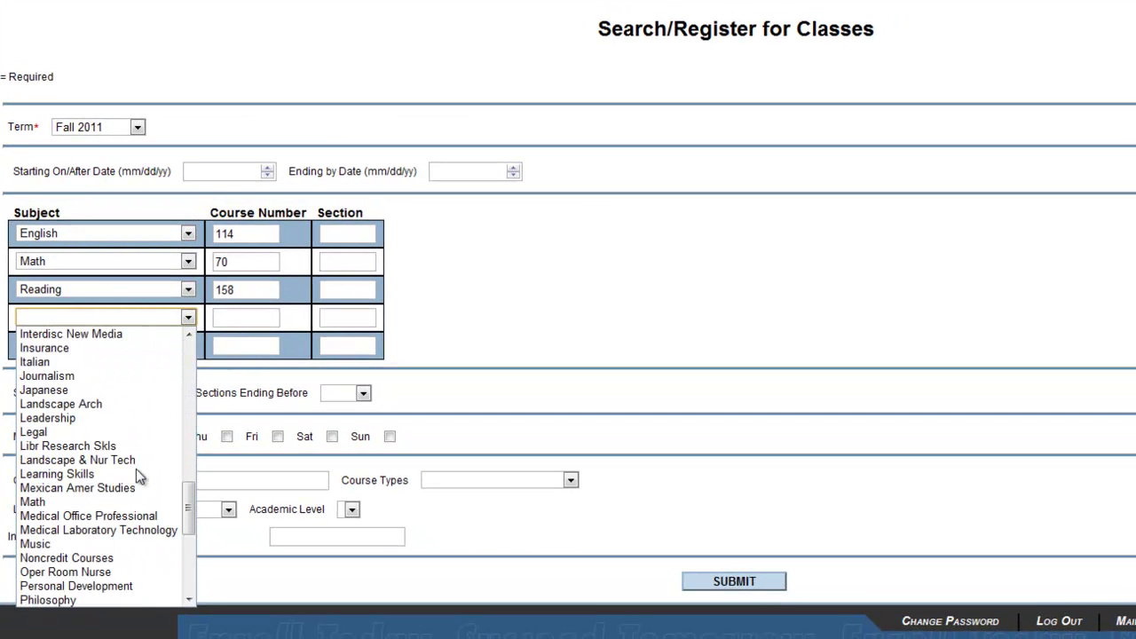
{"action": "left_click", "coordinate": [123, 543]}
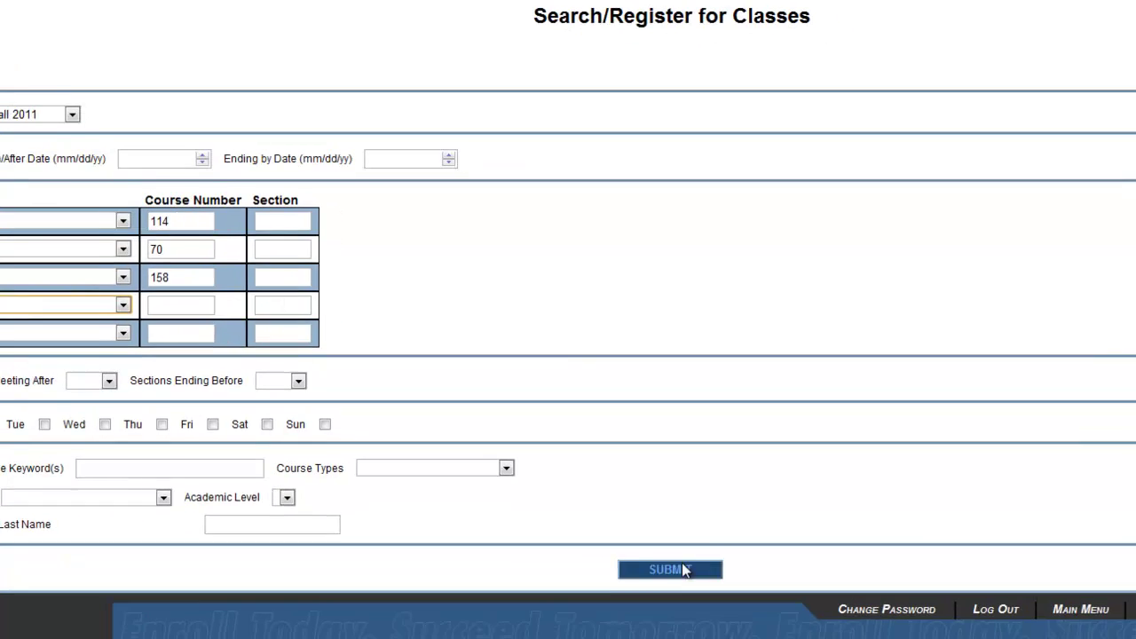
{"action": "left_click", "coordinate": [750, 585]}
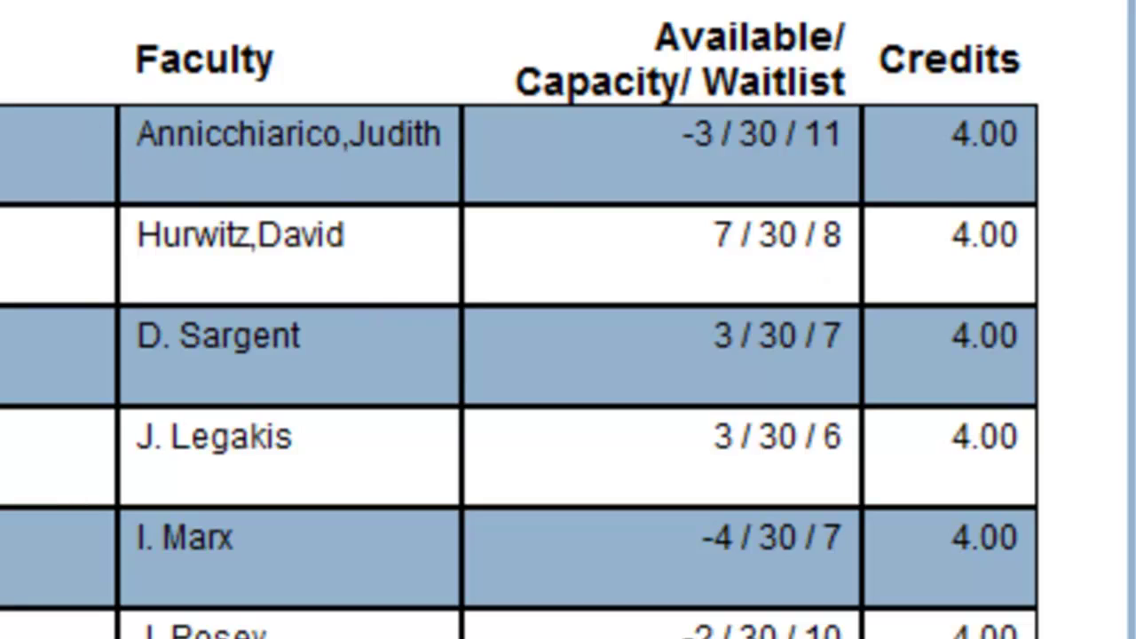
Step: Look through the English, Math, Music and Reading sections, checking their status, location and meeting times
{"action": "scroll", "coordinate": [266, 204], "scroll_direction": "down", "scroll_amount": 5}
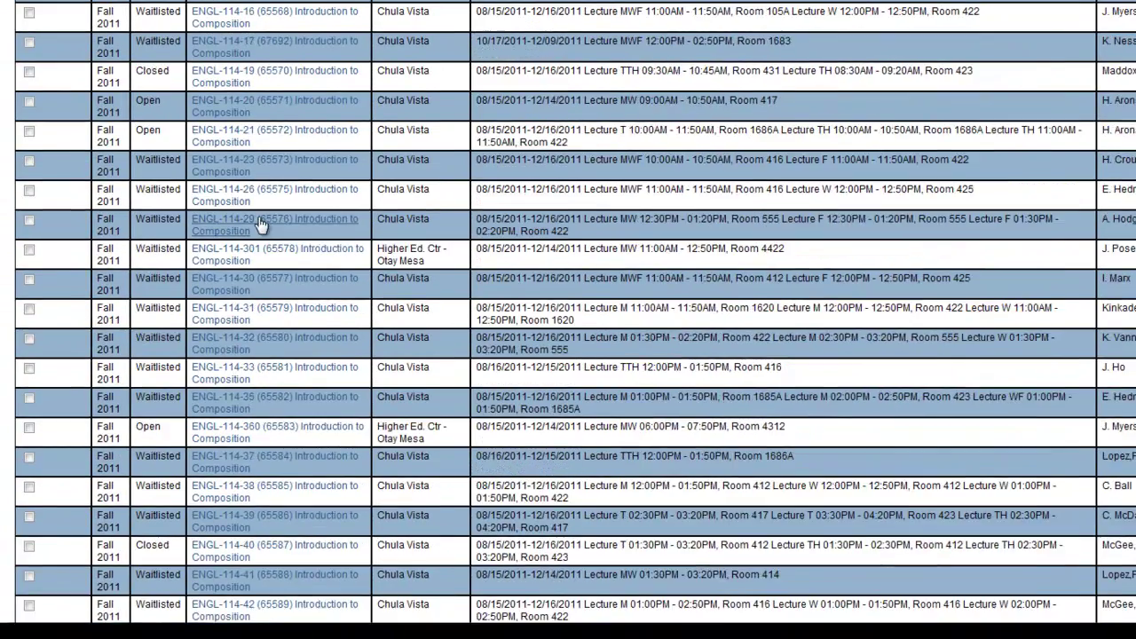
{"action": "scroll", "coordinate": [262, 226], "scroll_direction": "down", "scroll_amount": 20}
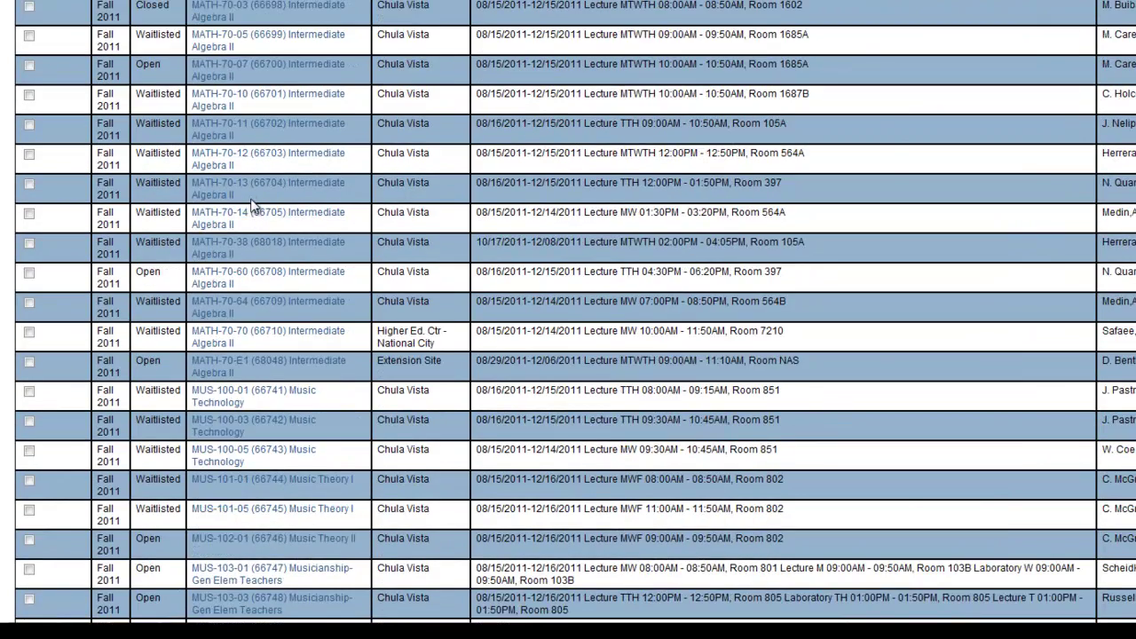
{"action": "scroll", "coordinate": [254, 221], "scroll_direction": "down", "scroll_amount": 3}
{"action": "scroll", "coordinate": [253, 220], "scroll_direction": "down", "scroll_amount": 1}
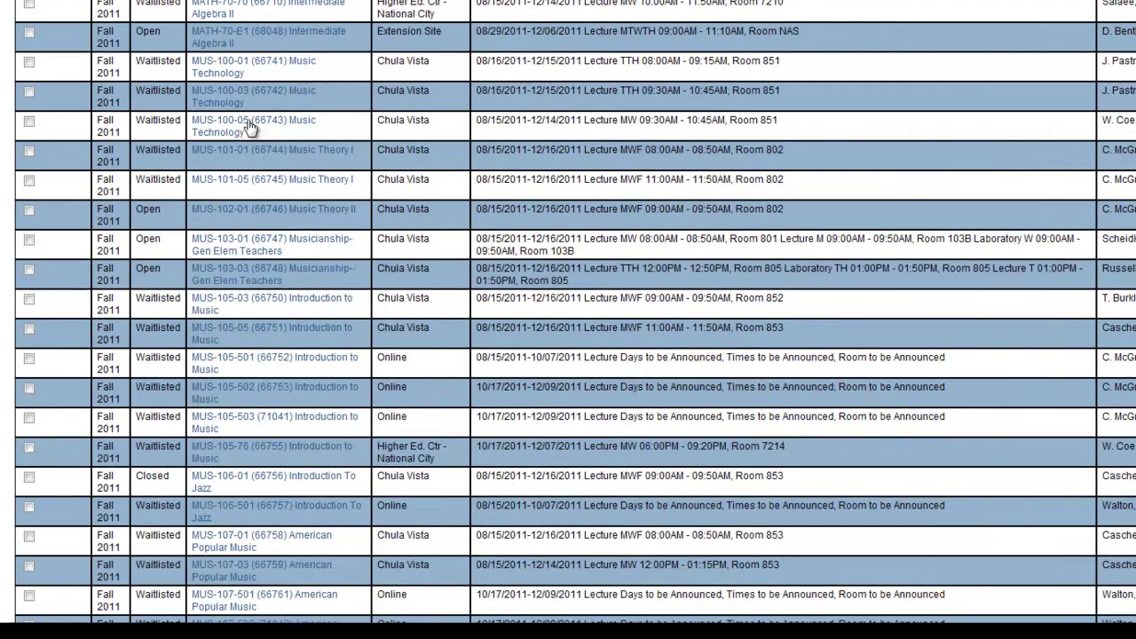
{"action": "scroll", "coordinate": [247, 220], "scroll_direction": "down", "scroll_amount": 1}
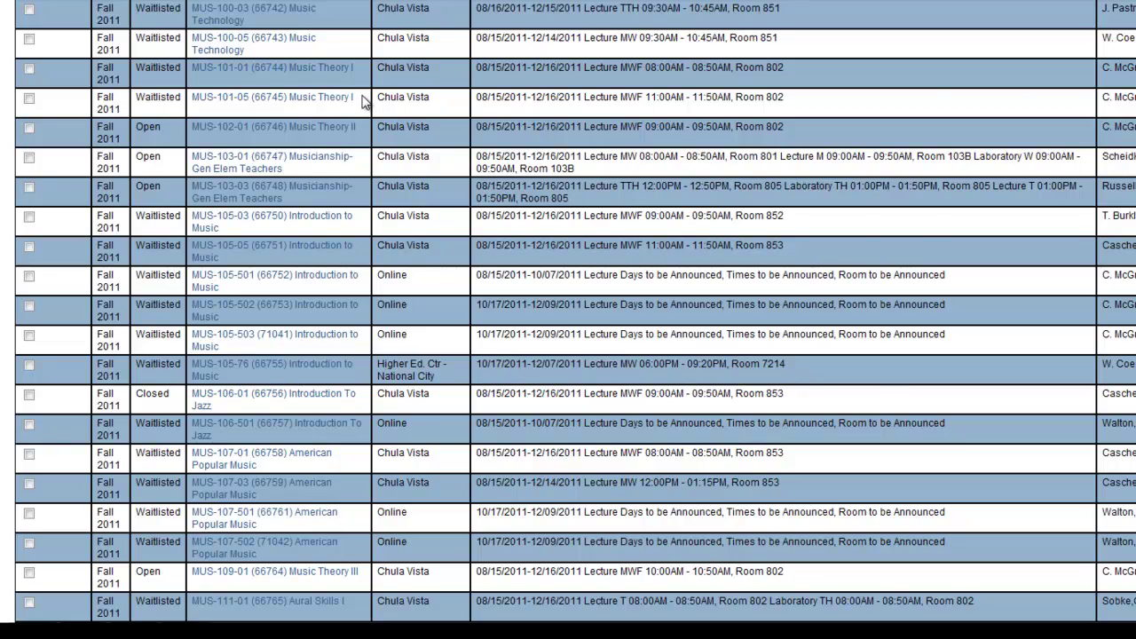
{"action": "scroll", "coordinate": [362, 102], "scroll_direction": "down", "scroll_amount": 1}
{"action": "scroll", "coordinate": [362, 102], "scroll_direction": "down", "scroll_amount": 6}
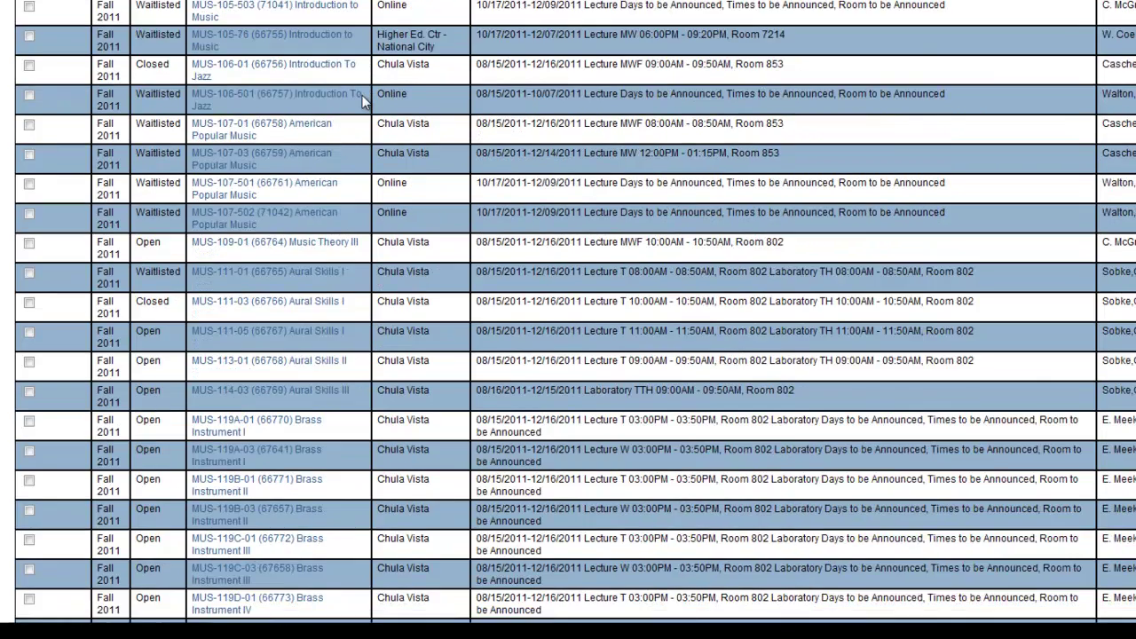
{"action": "scroll", "coordinate": [362, 102], "scroll_direction": "down", "scroll_amount": 20}
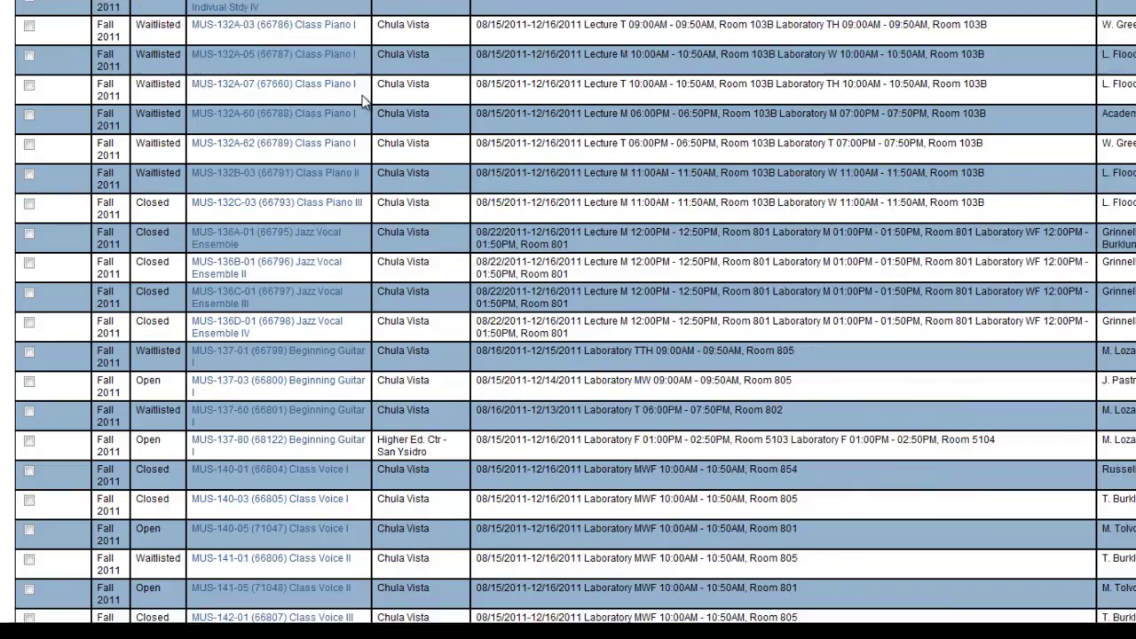
{"action": "scroll", "coordinate": [337, 105], "scroll_direction": "down", "scroll_amount": 2}
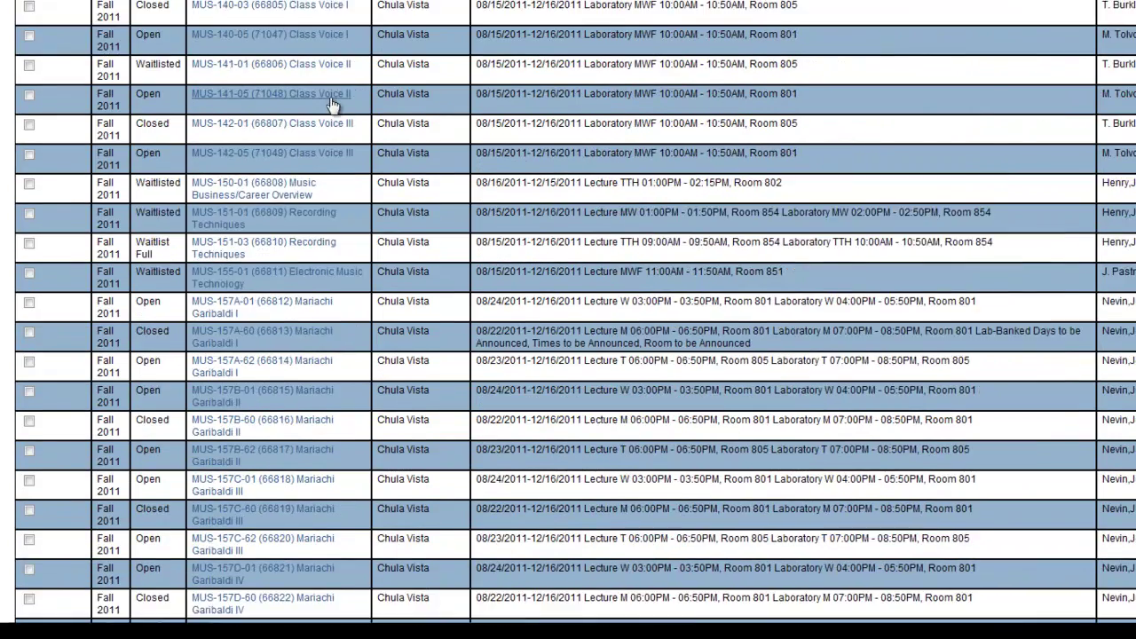
{"action": "scroll", "coordinate": [82, 154], "scroll_direction": "down", "scroll_amount": 10}
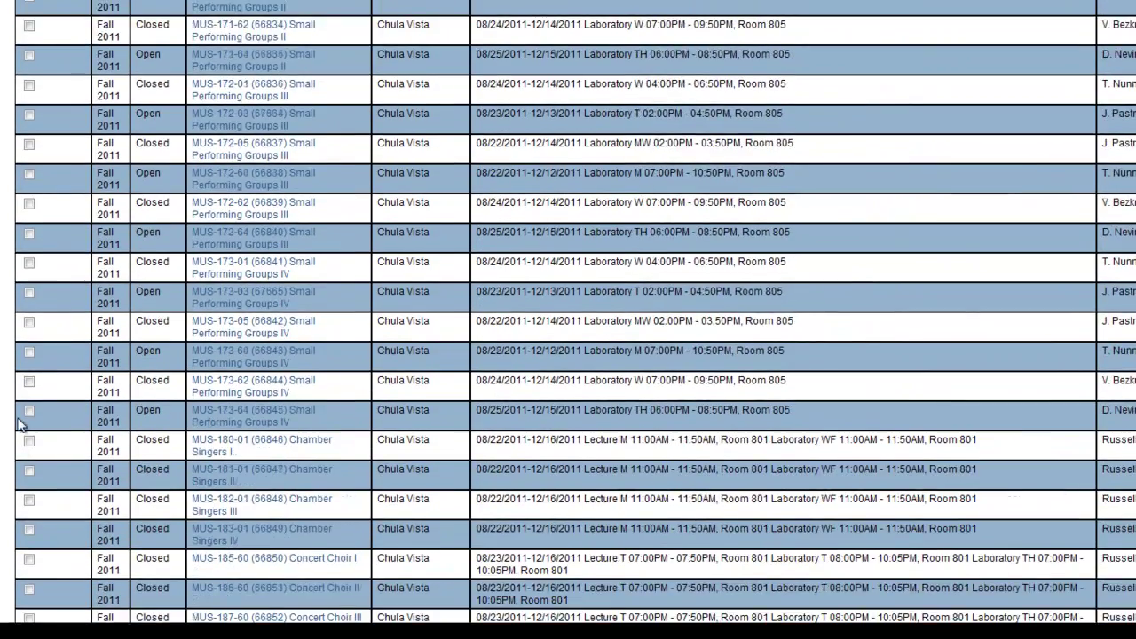
{"action": "scroll", "coordinate": [25, 423], "scroll_direction": "down", "scroll_amount": 5}
{"action": "scroll", "coordinate": [24, 424], "scroll_direction": "down", "scroll_amount": 15}
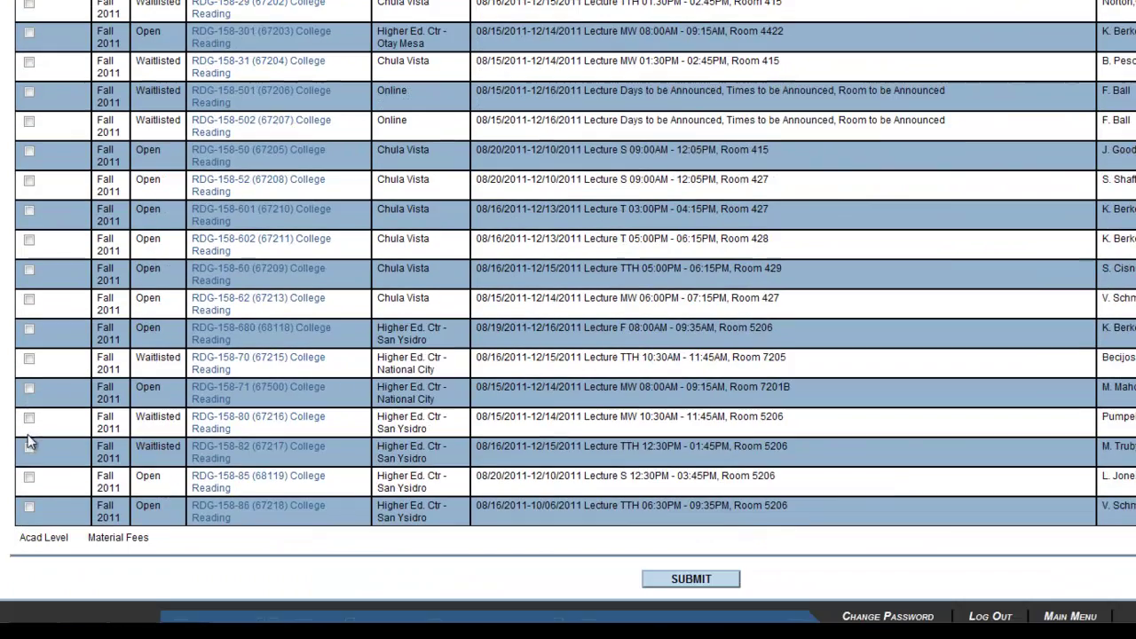
Step: Select the sections RDG-158-85 College Reading and MUS-170-03 Small Performing Groups I in the results
{"action": "scroll", "coordinate": [53, 469], "scroll_direction": "up", "scroll_amount": 10}
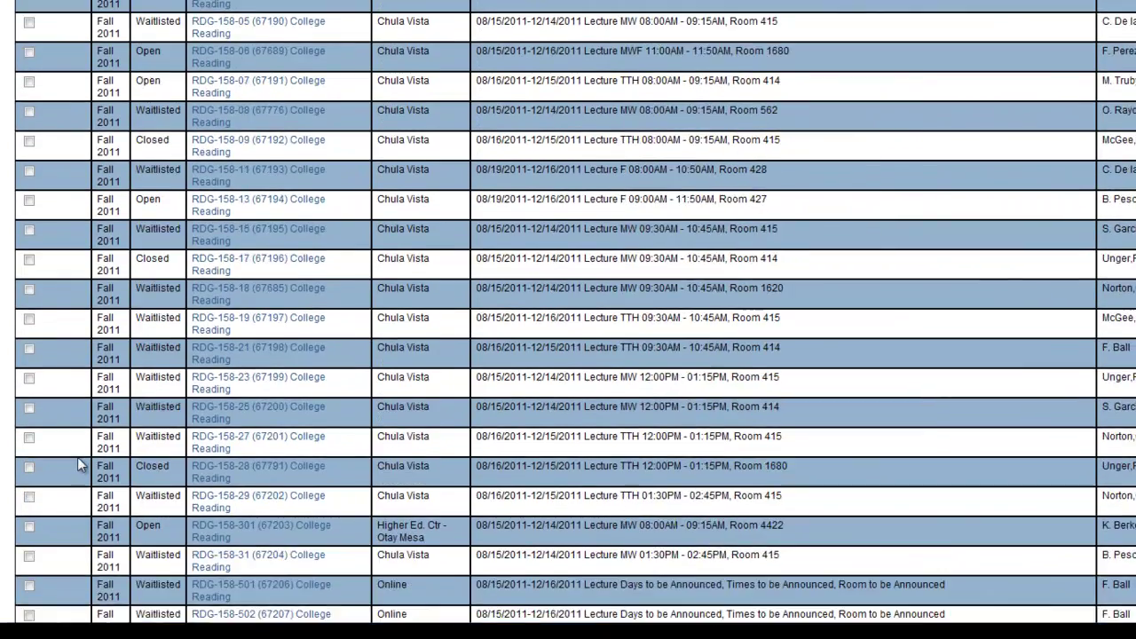
{"action": "scroll", "coordinate": [77, 457], "scroll_direction": "up", "scroll_amount": 10}
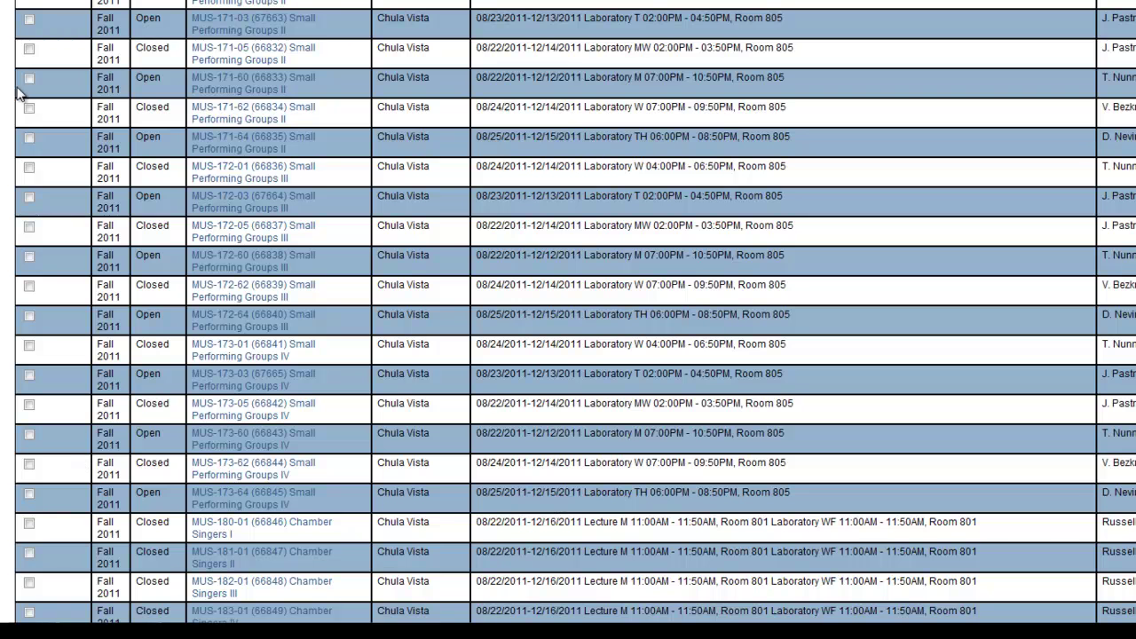
{"action": "scroll", "coordinate": [34, 78], "scroll_direction": "up", "scroll_amount": 3}
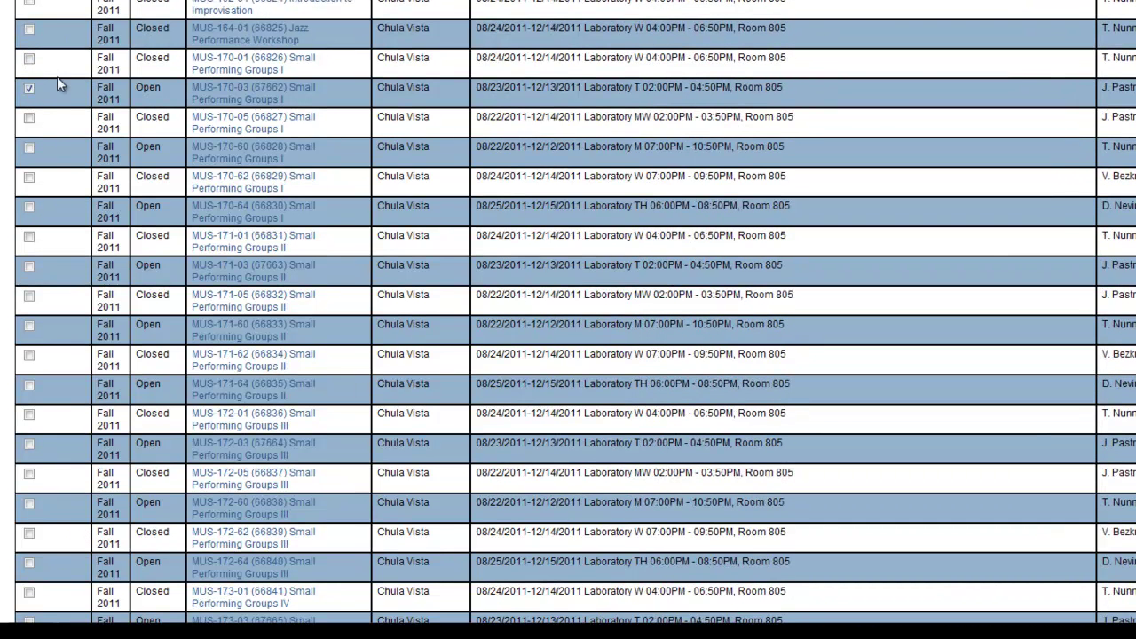
Step: Select the sections MATH-70-07 Intermediate Algebra II and ENGL-114-360 Introduction to Composition in the results
{"action": "scroll", "coordinate": [56, 77], "scroll_direction": "up", "scroll_amount": 10}
{"action": "scroll", "coordinate": [62, 81], "scroll_direction": "up", "scroll_amount": 10}
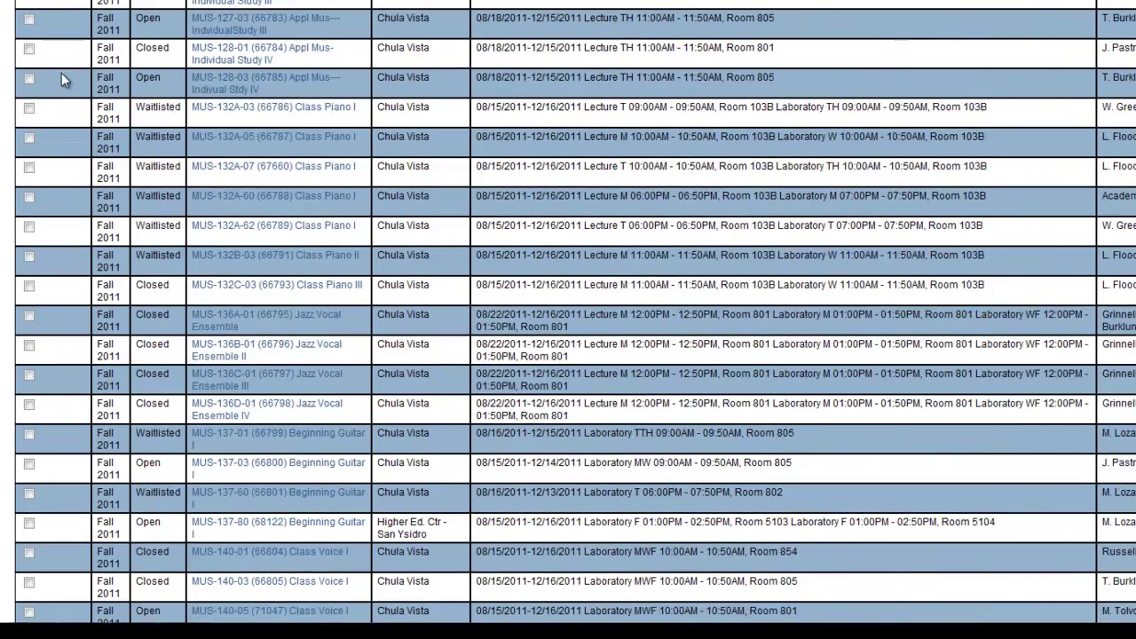
{"action": "scroll", "coordinate": [62, 84], "scroll_direction": "up", "scroll_amount": 10}
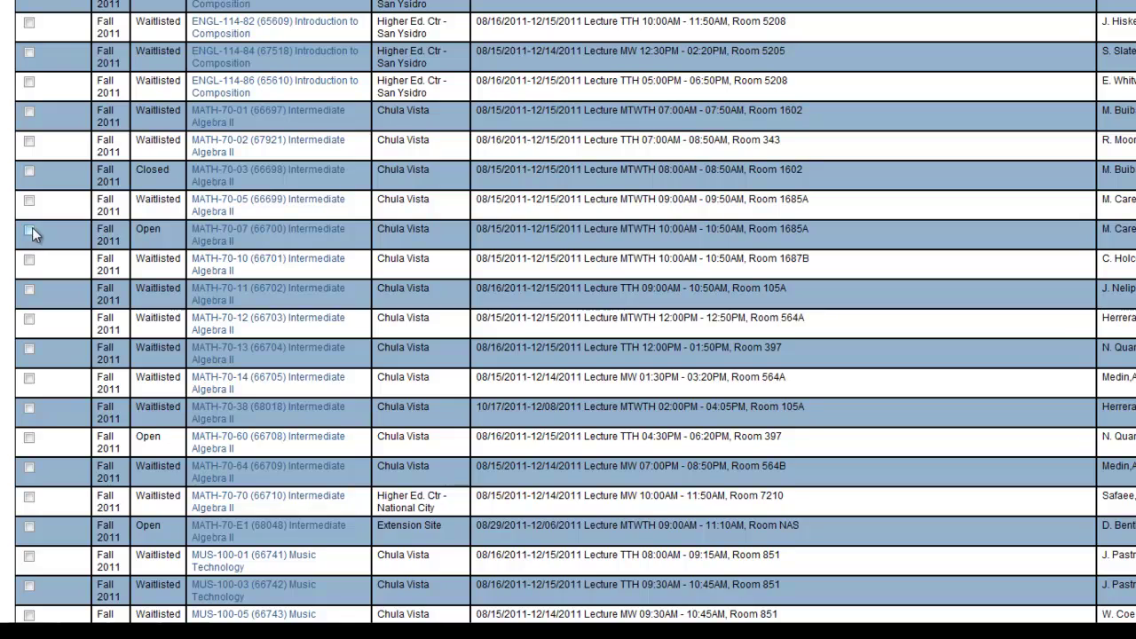
{"action": "scroll", "coordinate": [113, 196], "scroll_direction": "up", "scroll_amount": 5}
{"action": "scroll", "coordinate": [113, 195], "scroll_direction": "up", "scroll_amount": 5}
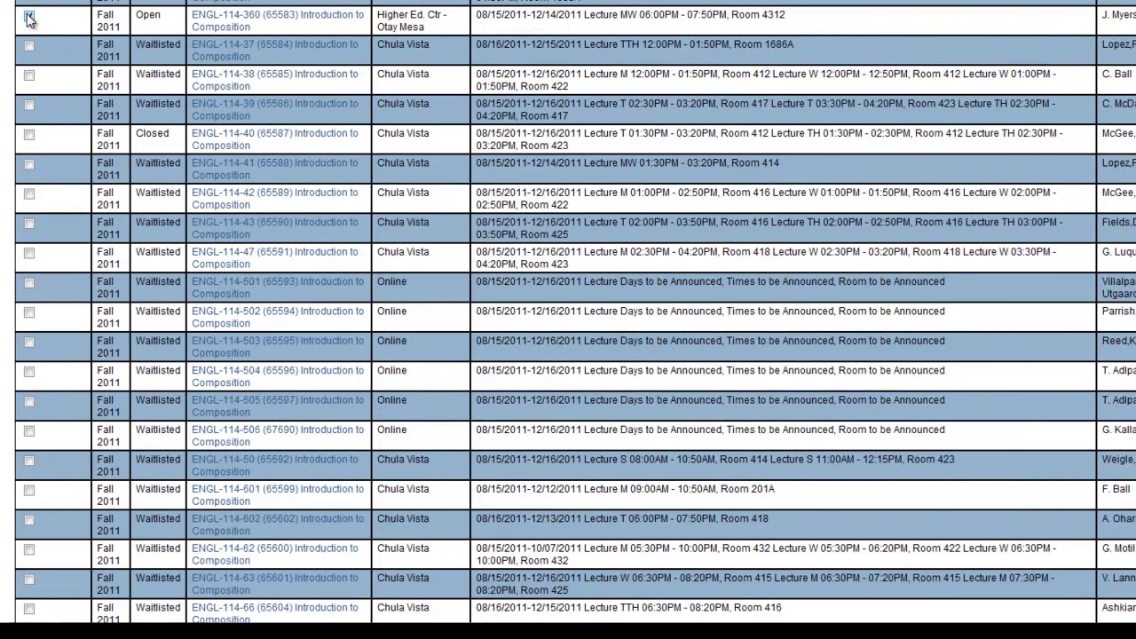
Step: Submit the four selected class sections from the end of the search results
{"action": "scroll", "coordinate": [305, 44], "scroll_direction": "down", "scroll_amount": 15}
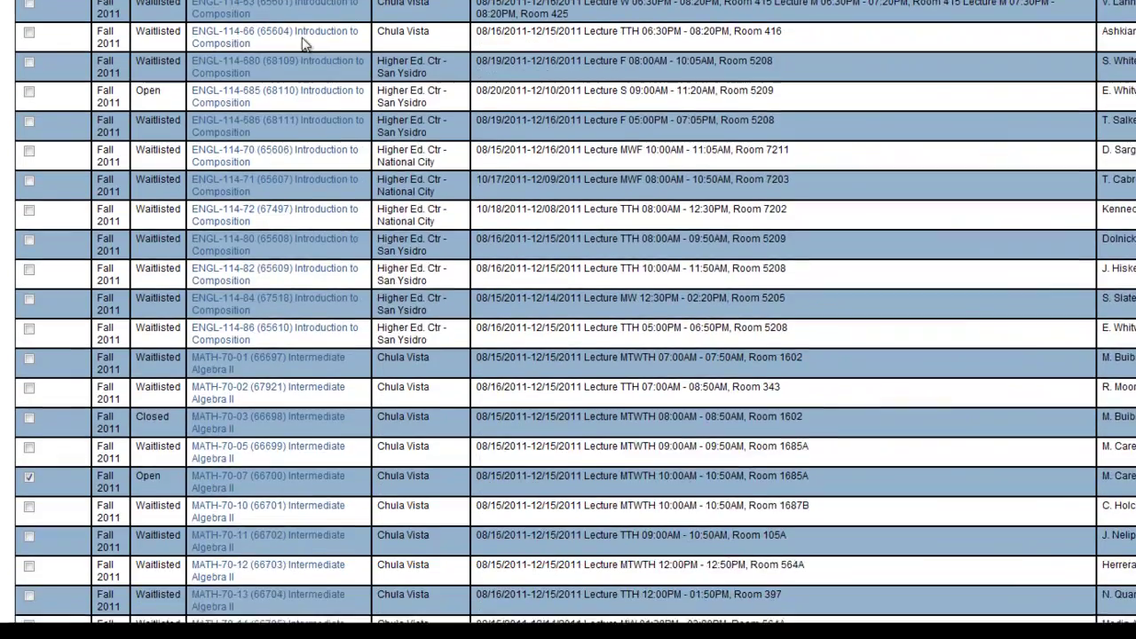
{"action": "scroll", "coordinate": [304, 44], "scroll_direction": "down", "scroll_amount": 20}
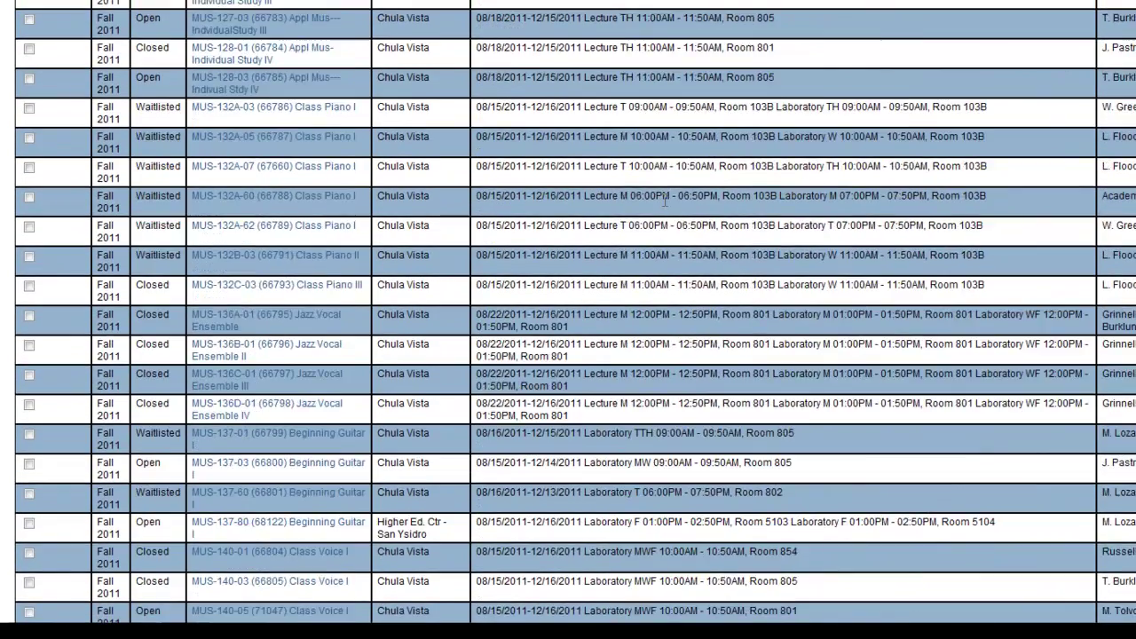
{"action": "scroll", "coordinate": [664, 200], "scroll_direction": "down", "scroll_amount": 20}
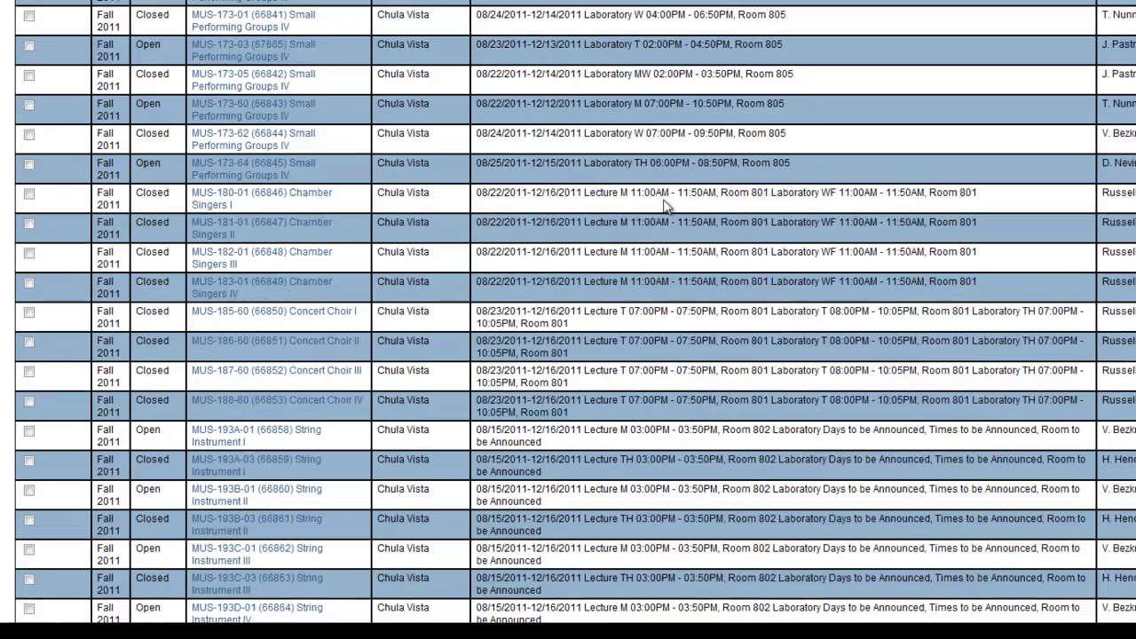
{"action": "scroll", "coordinate": [664, 206], "scroll_direction": "down", "scroll_amount": 20}
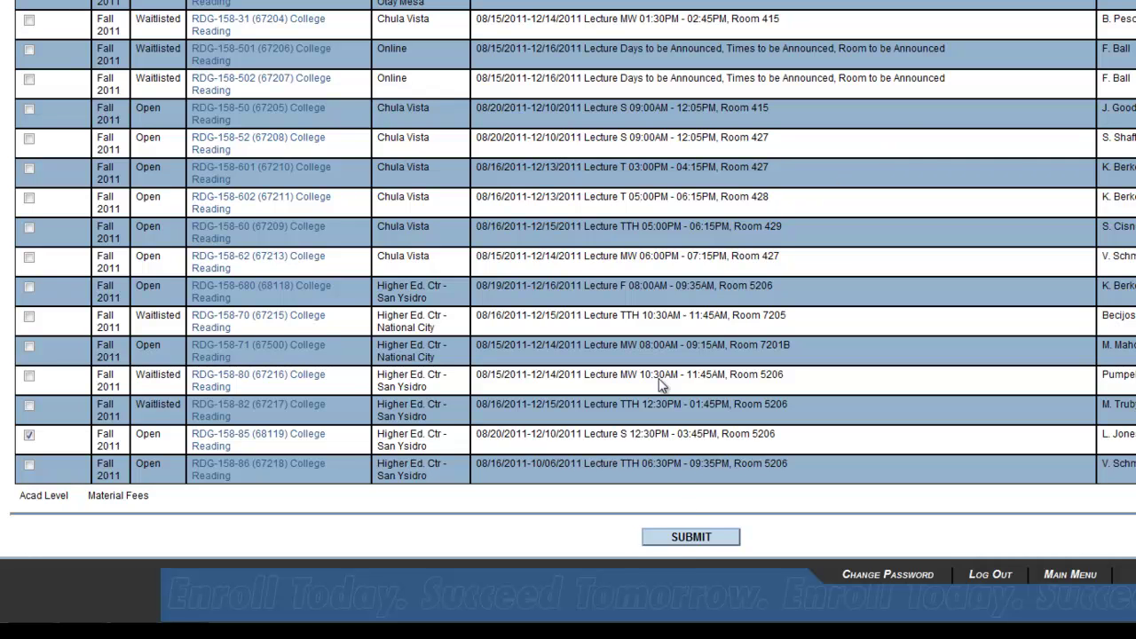
{"action": "left_click", "coordinate": [720, 537]}
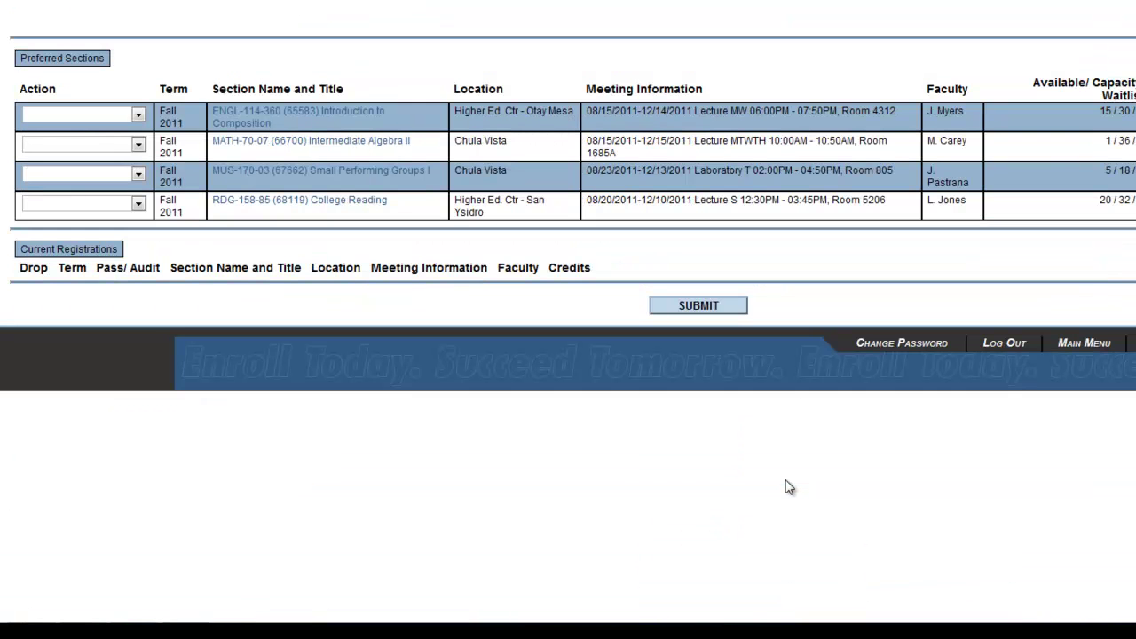
Step: Set the action to RG Register for both ENGL-114-360 Introduction to Composition and MATH-70-07 Intermediate Algebra II
{"action": "scroll", "coordinate": [788, 493], "scroll_direction": "up", "scroll_amount": 2}
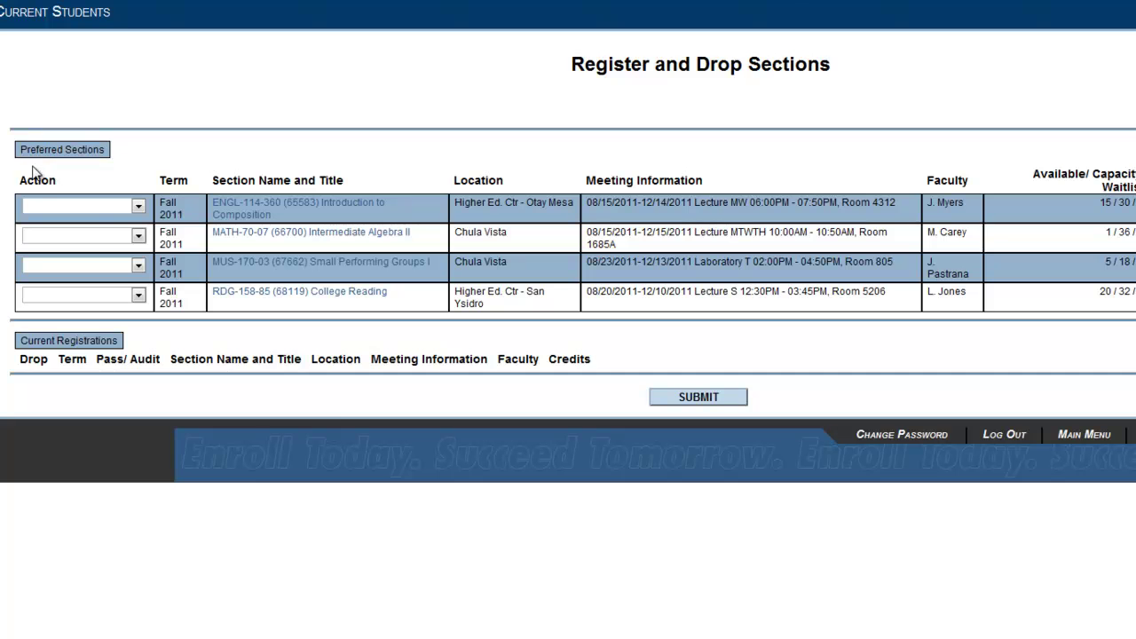
{"action": "left_click", "coordinate": [88, 212]}
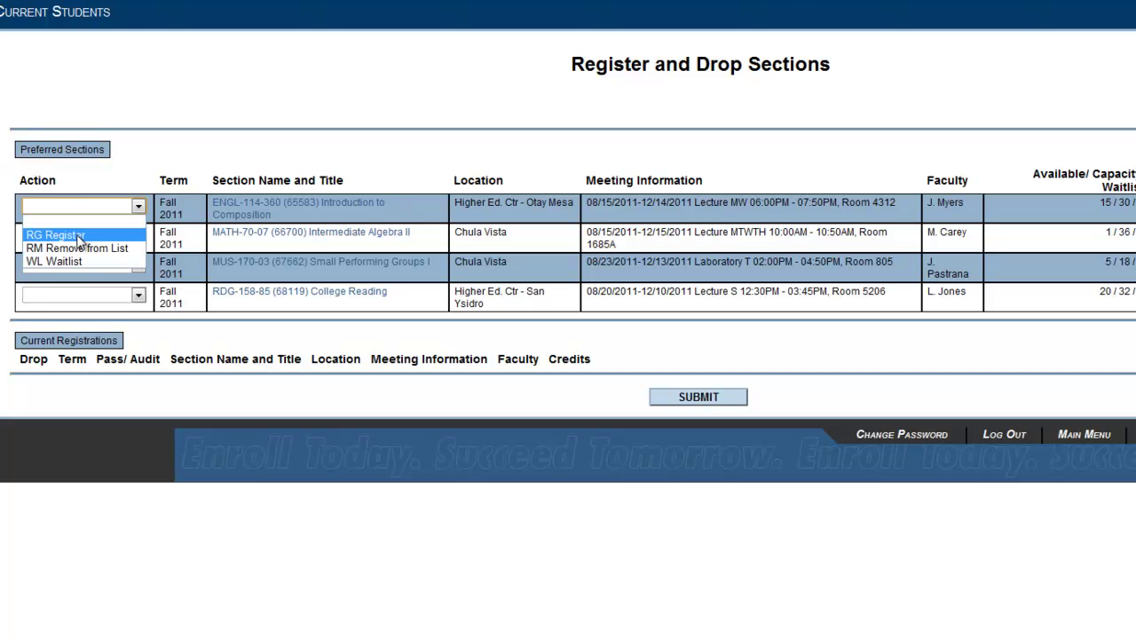
{"action": "left_click", "coordinate": [81, 239]}
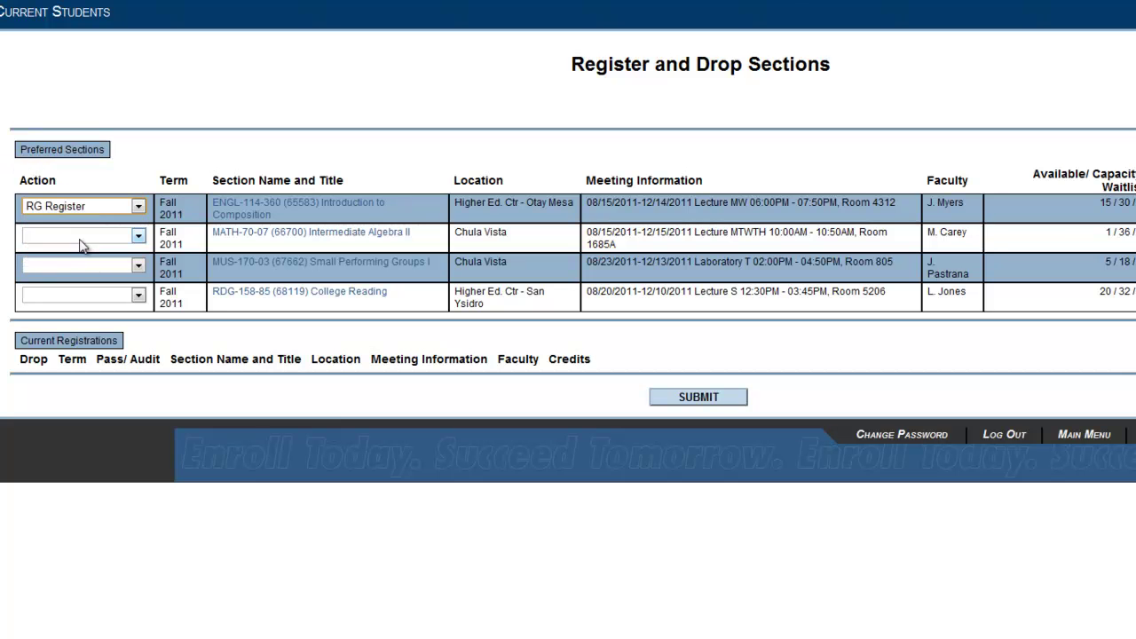
{"action": "left_click", "coordinate": [79, 236]}
{"action": "left_click", "coordinate": [74, 261]}
Step: Set the action for MUS-170-03 Small Performing Groups I to WL Waitlist and for RDG-158-85 College Reading to RM Remove from List
{"action": "left_click", "coordinate": [73, 266]}
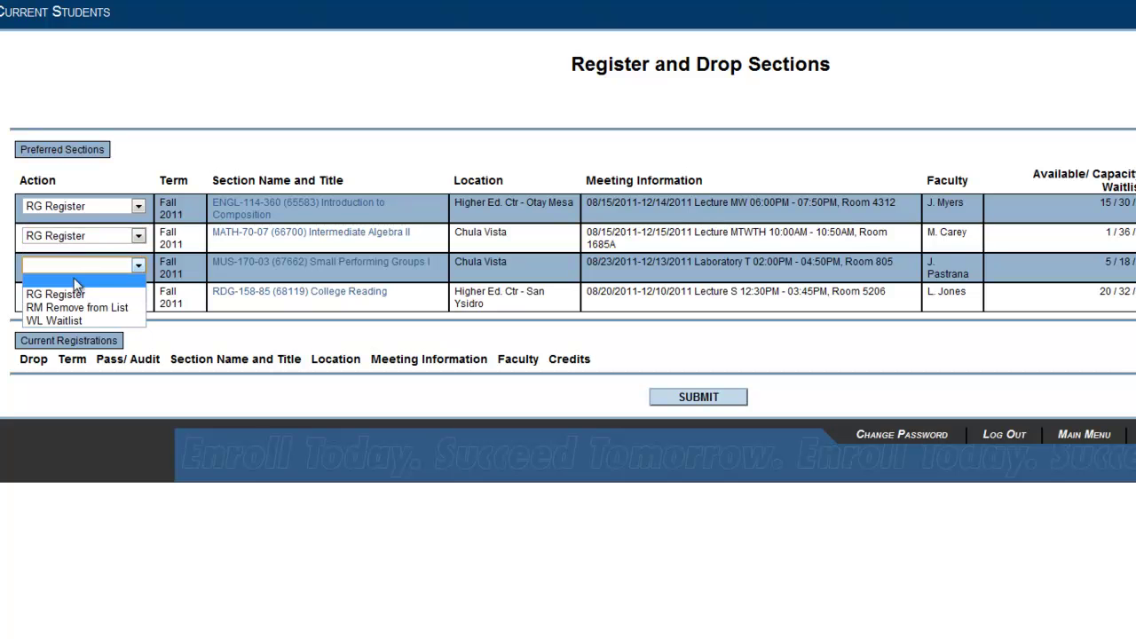
{"action": "left_click", "coordinate": [55, 319]}
{"action": "left_click", "coordinate": [62, 298]}
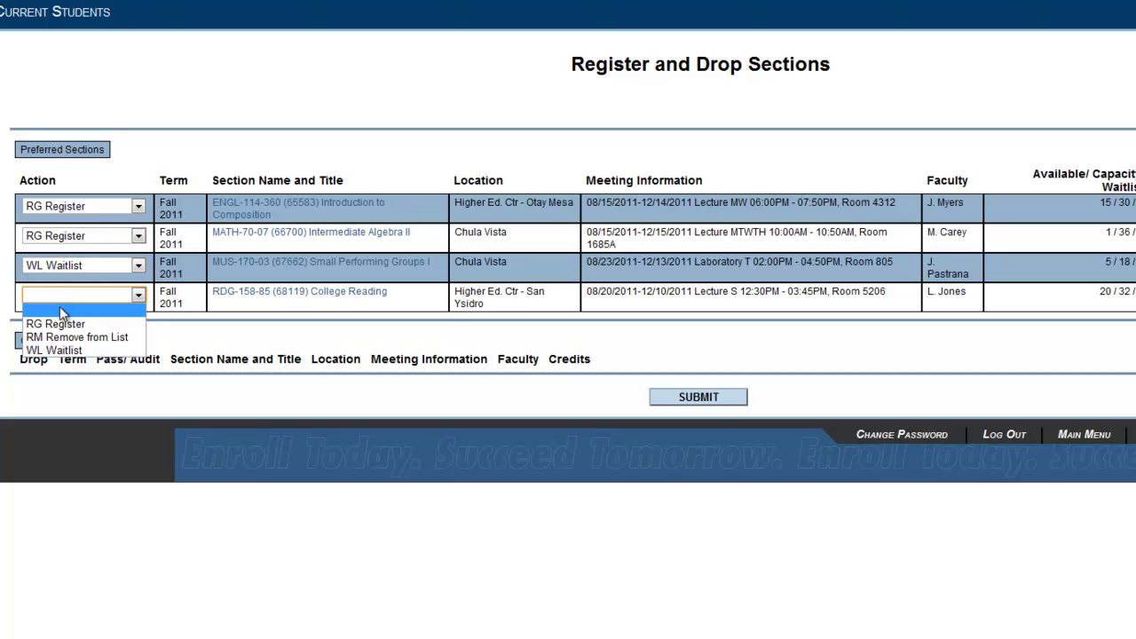
{"action": "left_click", "coordinate": [65, 338]}
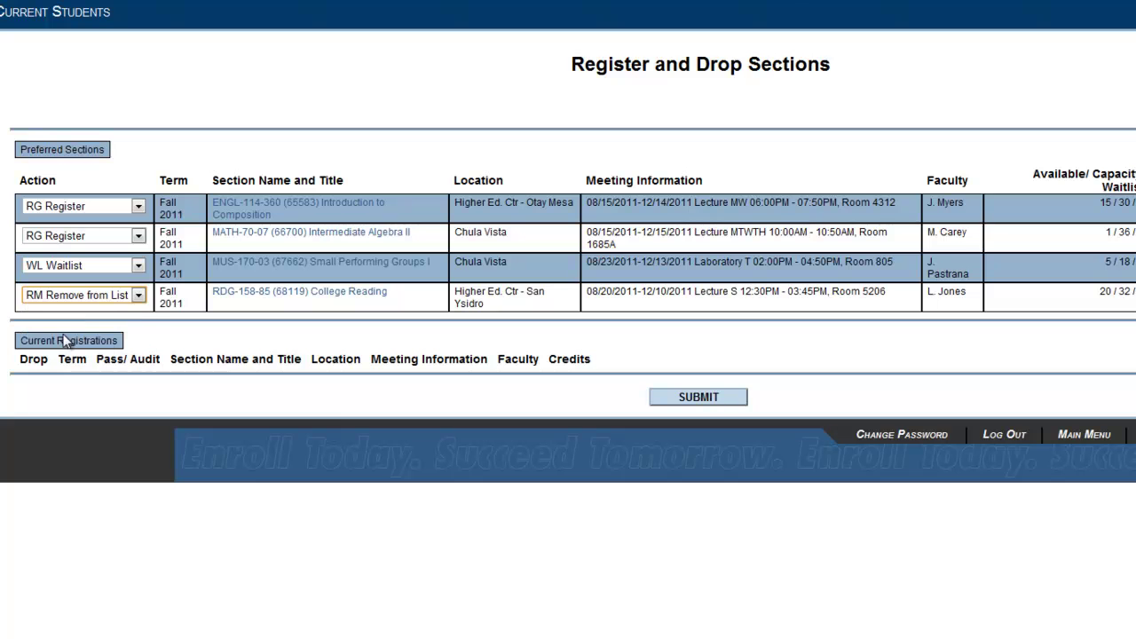